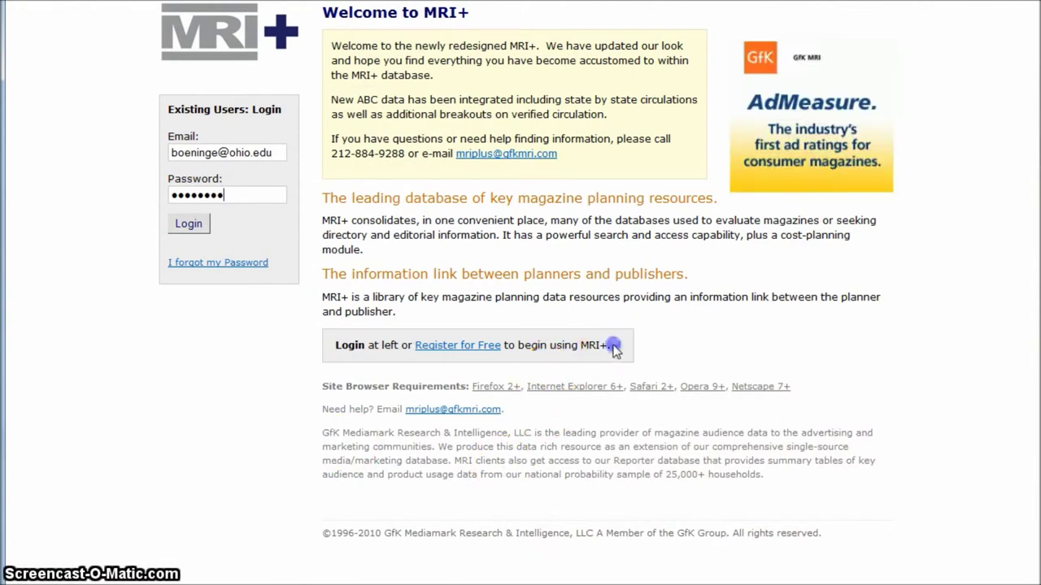
Step: Log in to MRI+ with the email and password already entered on the welcome page
{"action": "left_click_drag", "start_coordinate": [612, 346], "coordinate": [335, 348]}
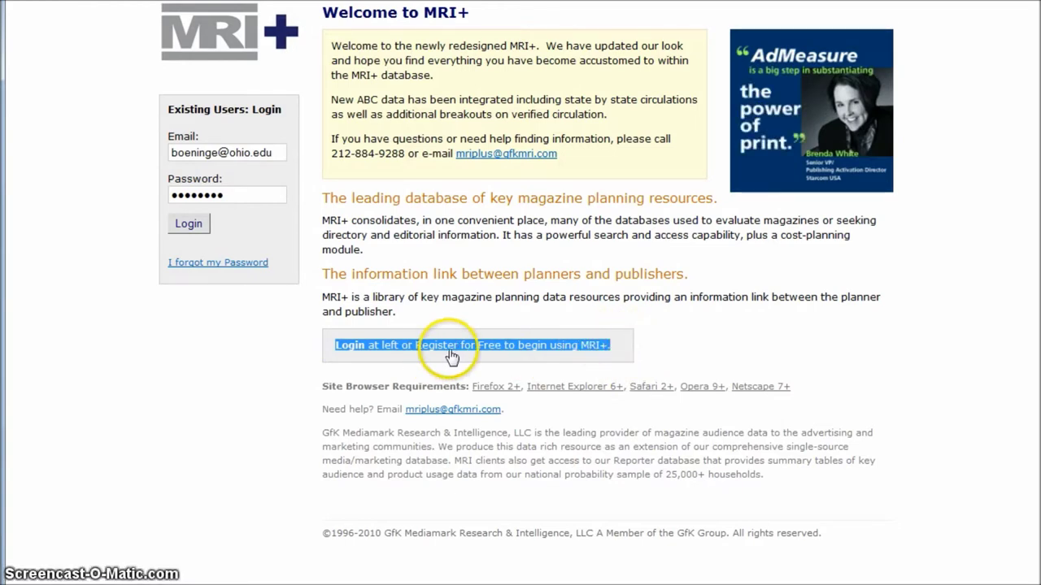
{"action": "left_click", "coordinate": [655, 336]}
{"action": "left_click", "coordinate": [144, 319]}
{"action": "left_click", "coordinate": [205, 228]}
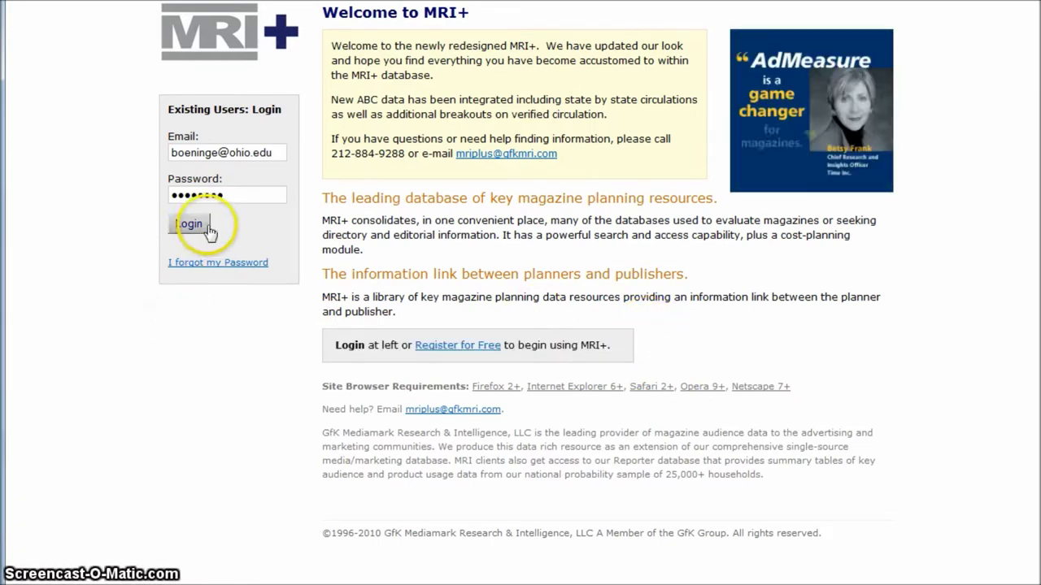
{"action": "left_click", "coordinate": [189, 227]}
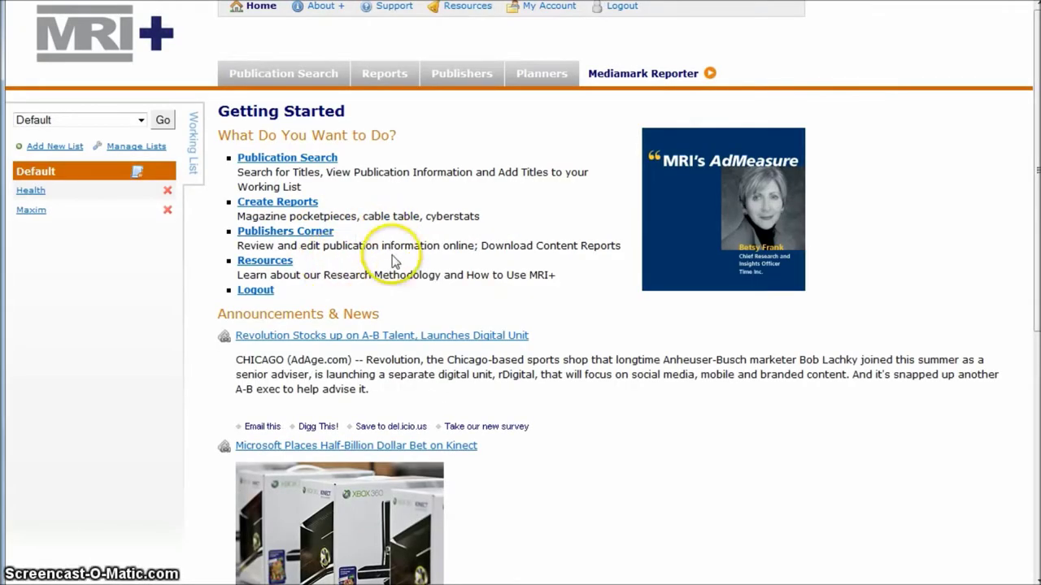
Step: In Mediamark Reporter, select the Fall 2009 Product volume and the budweiser keyword suggestion
{"action": "left_click", "coordinate": [619, 77]}
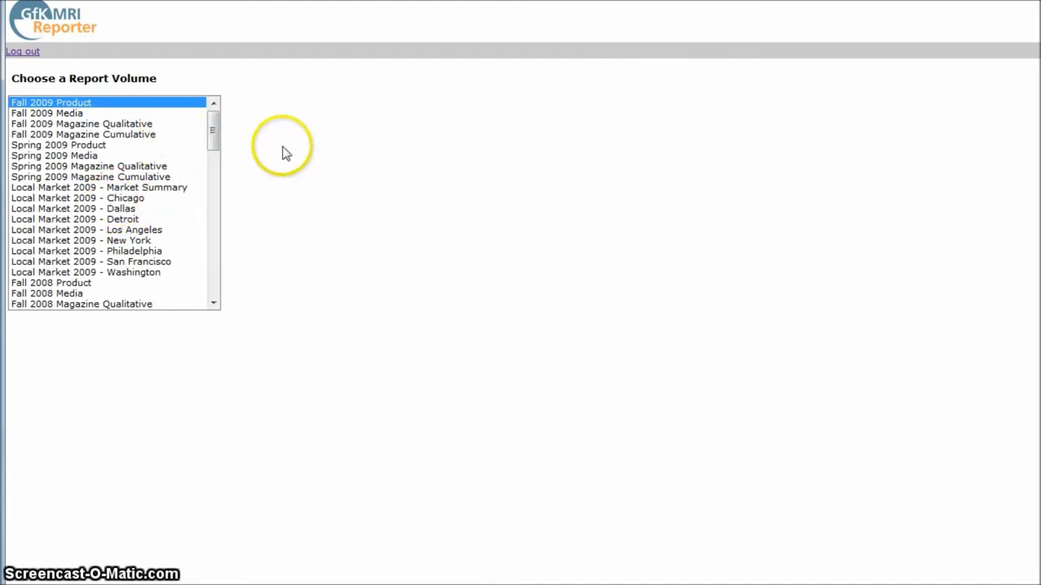
{"action": "left_click", "coordinate": [78, 105]}
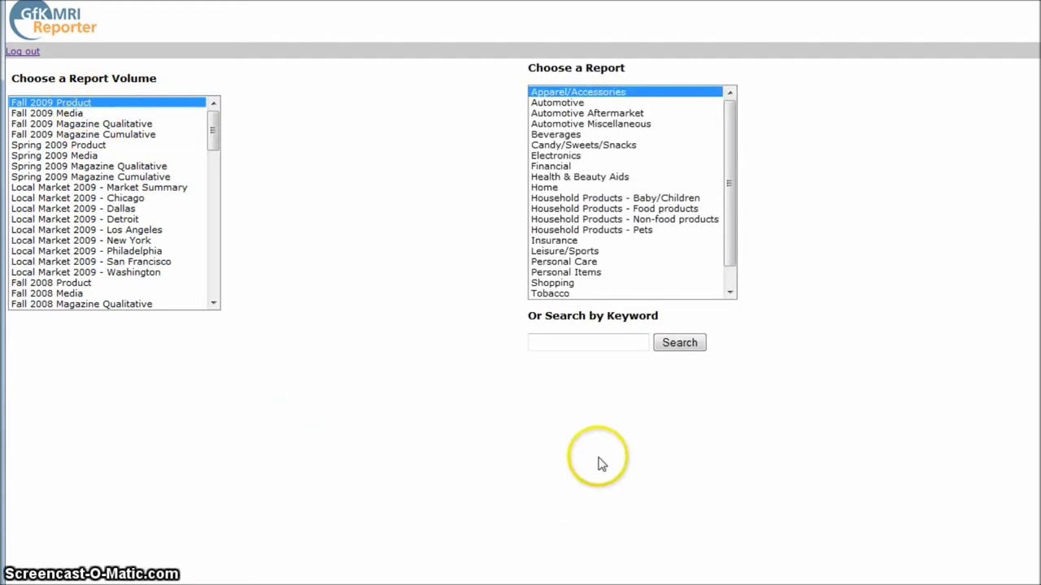
{"action": "left_click", "coordinate": [565, 343]}
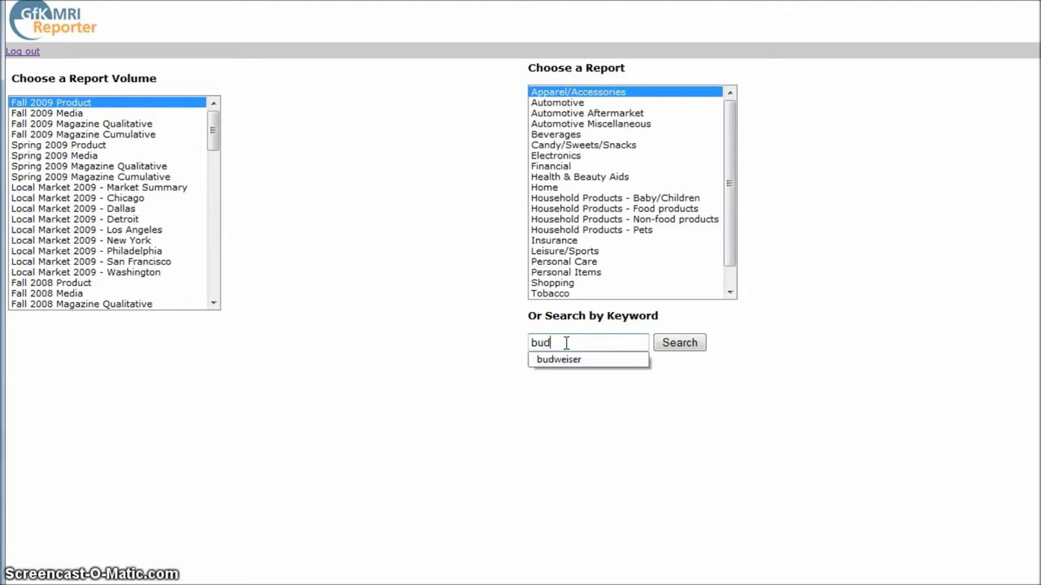
{"action": "left_click", "coordinate": [559, 360]}
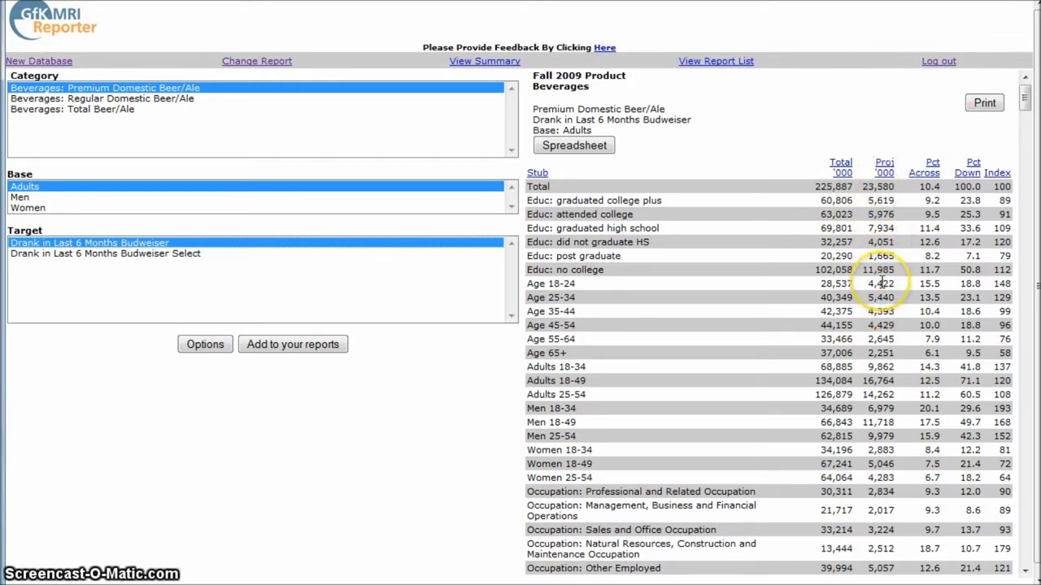
{"action": "scroll", "coordinate": [882, 283], "scroll_direction": "down", "scroll_amount": 2}
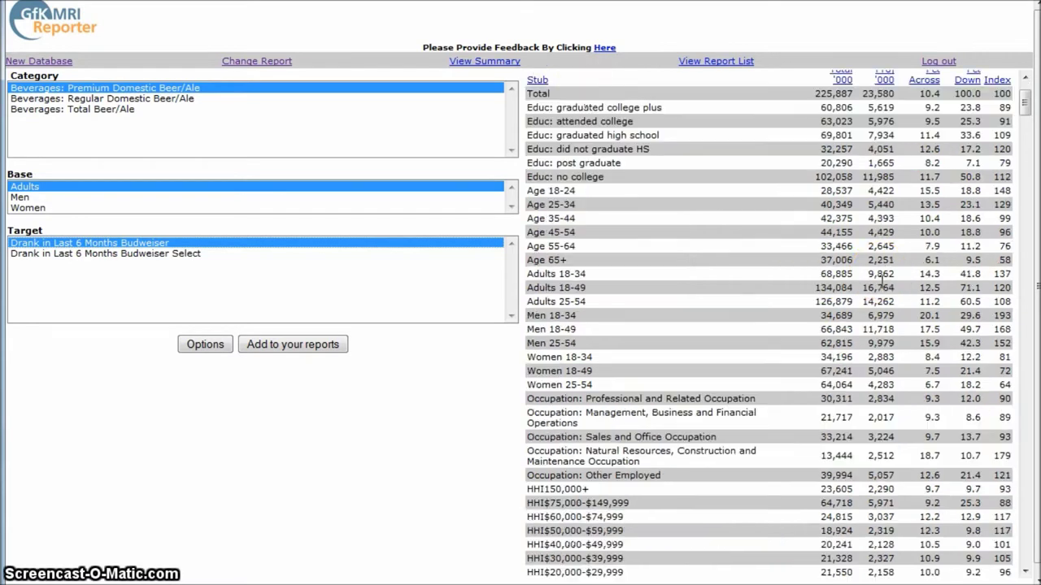
{"action": "scroll", "coordinate": [883, 280], "scroll_direction": "down", "scroll_amount": 2}
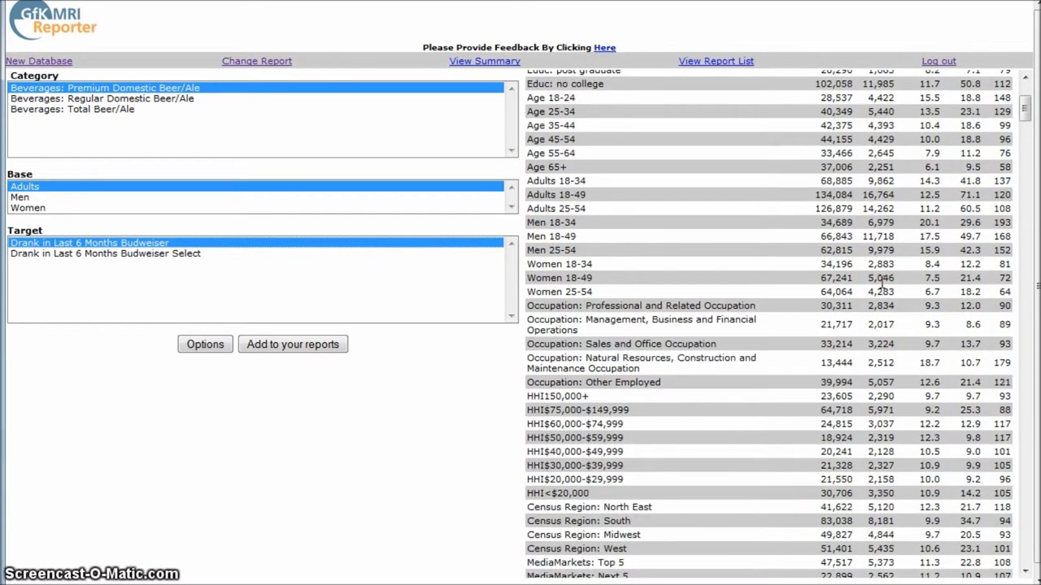
{"action": "scroll", "coordinate": [882, 282], "scroll_direction": "down", "scroll_amount": 4}
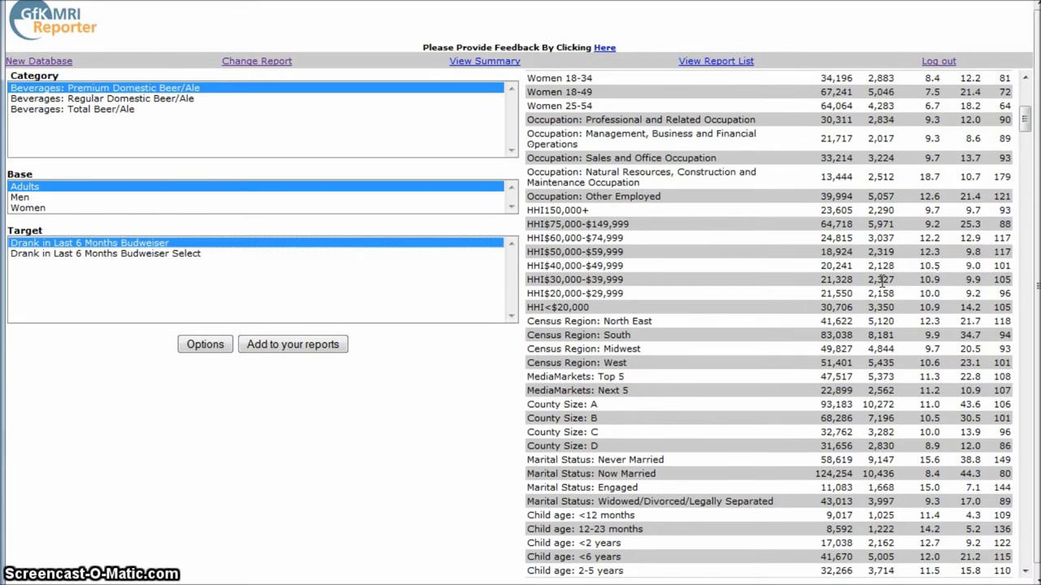
{"action": "scroll", "coordinate": [882, 281], "scroll_direction": "down", "scroll_amount": 14}
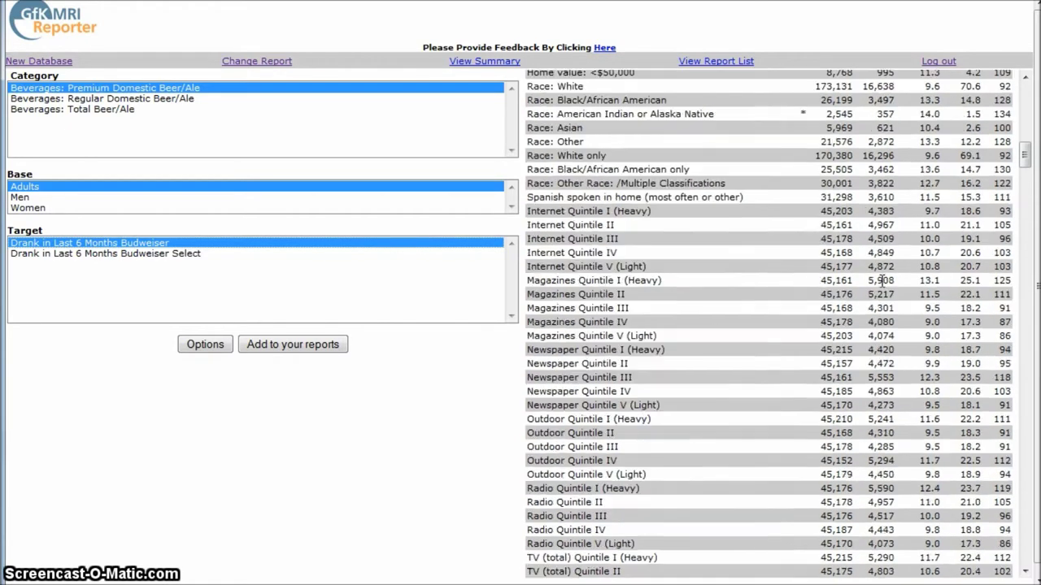
{"action": "scroll", "coordinate": [882, 281], "scroll_direction": "down", "scroll_amount": 12}
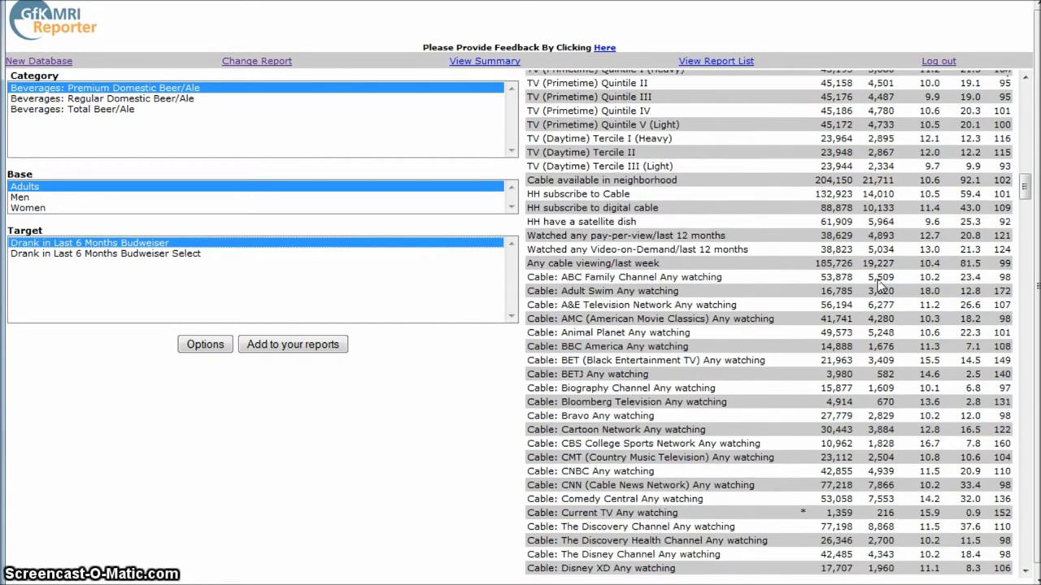
{"action": "scroll", "coordinate": [882, 282], "scroll_direction": "down", "scroll_amount": 4}
{"action": "scroll", "coordinate": [882, 285], "scroll_direction": "down", "scroll_amount": 20}
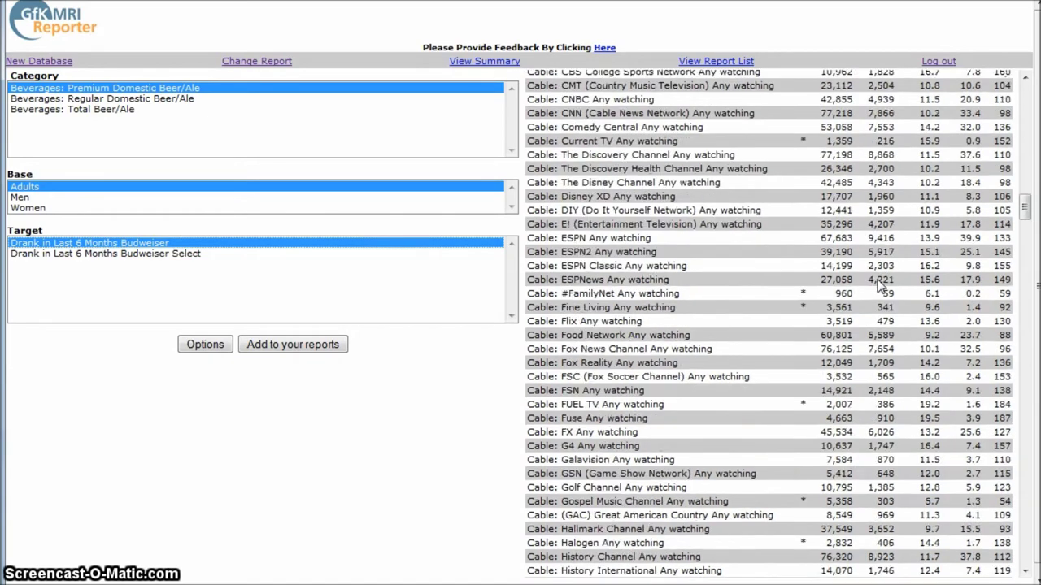
{"action": "scroll", "coordinate": [883, 285], "scroll_direction": "down", "scroll_amount": 20}
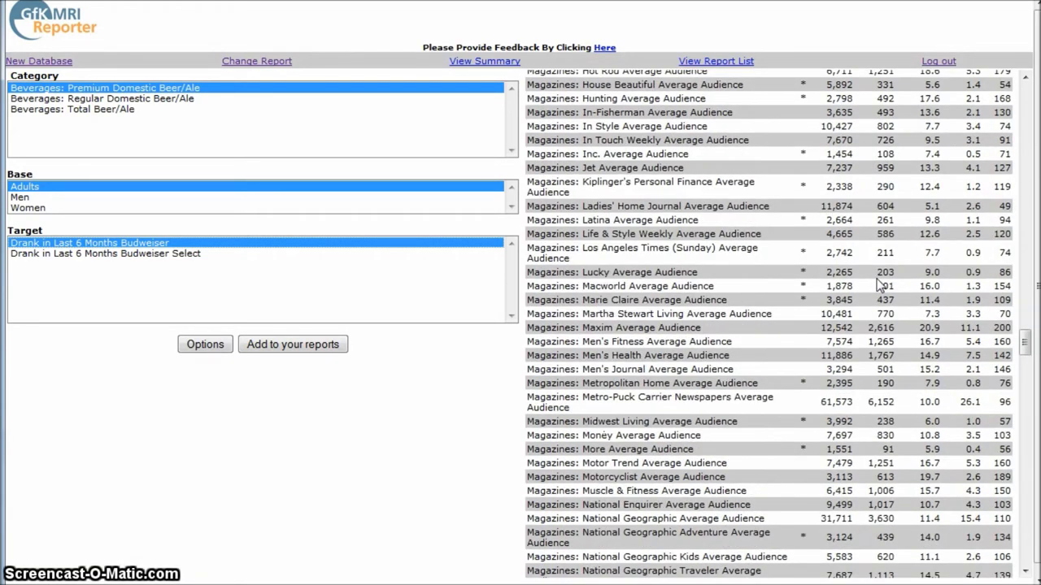
{"action": "scroll", "coordinate": [881, 285], "scroll_direction": "down", "scroll_amount": 20}
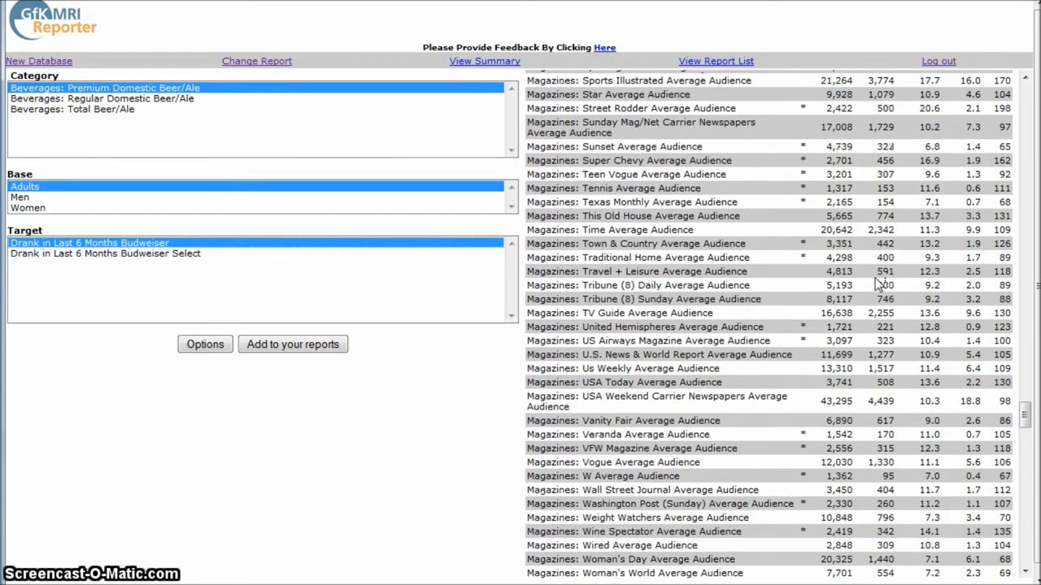
{"action": "scroll", "coordinate": [878, 283], "scroll_direction": "down", "scroll_amount": 12}
{"action": "scroll", "coordinate": [886, 277], "scroll_direction": "down", "scroll_amount": 5}
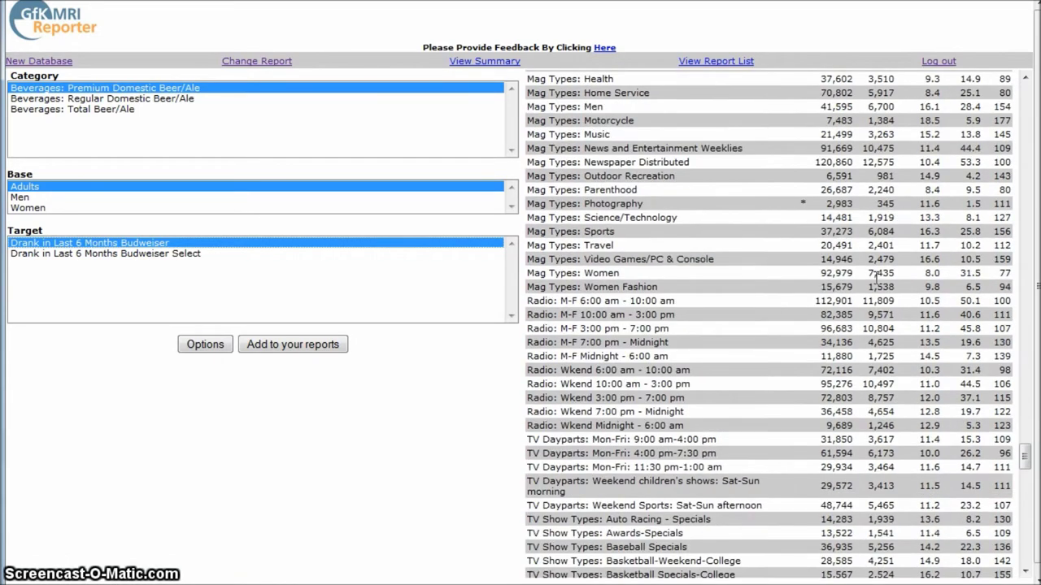
{"action": "scroll", "coordinate": [876, 278], "scroll_direction": "down", "scroll_amount": 4}
{"action": "scroll", "coordinate": [894, 276], "scroll_direction": "down", "scroll_amount": 6}
{"action": "scroll", "coordinate": [915, 293], "scroll_direction": "down", "scroll_amount": 16}
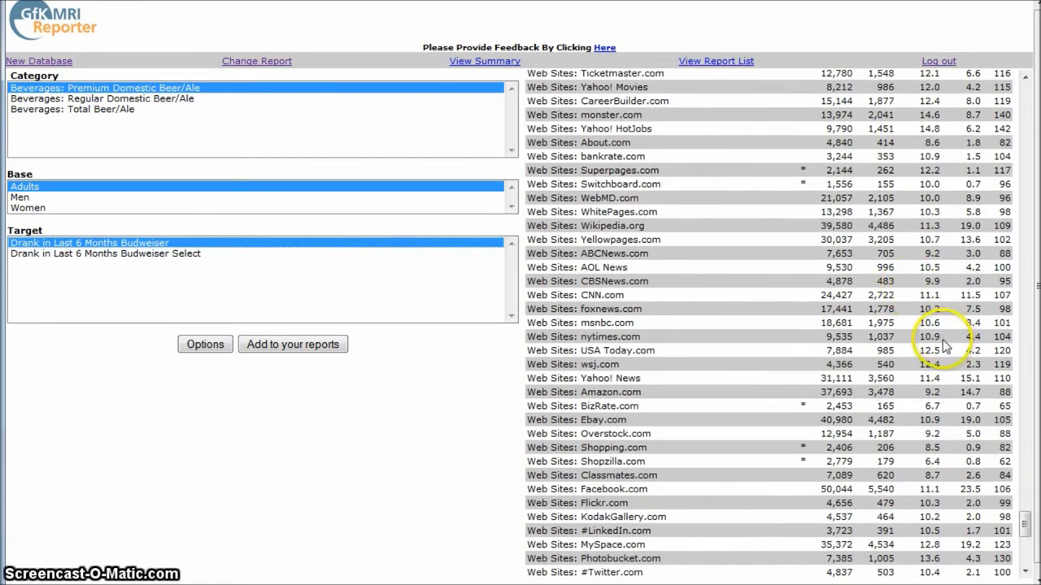
{"action": "scroll", "coordinate": [944, 345], "scroll_direction": "up", "scroll_amount": 10}
{"action": "scroll", "coordinate": [943, 341], "scroll_direction": "up", "scroll_amount": 20}
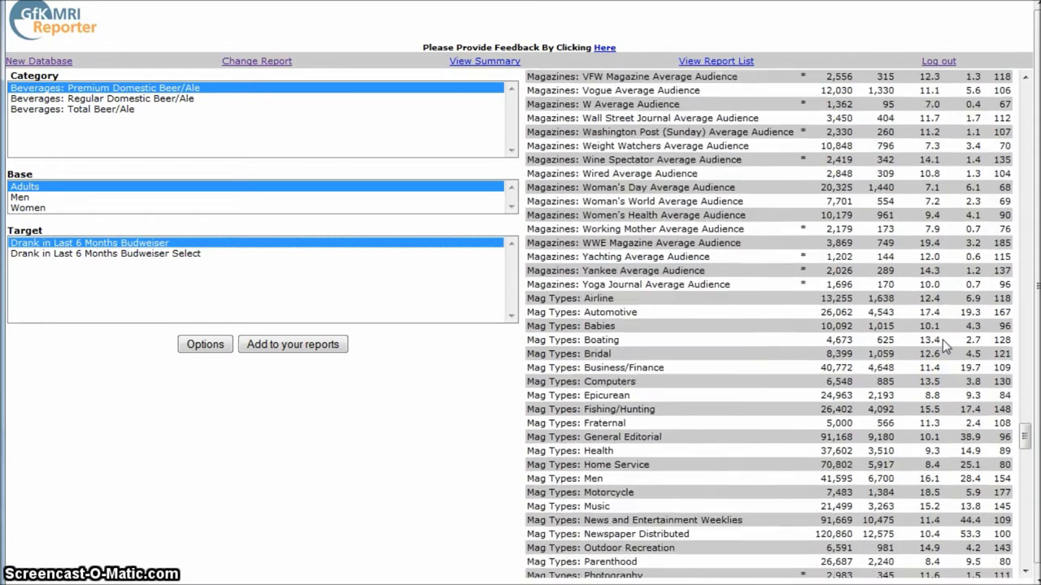
{"action": "scroll", "coordinate": [997, 138], "scroll_direction": "up", "scroll_amount": 15}
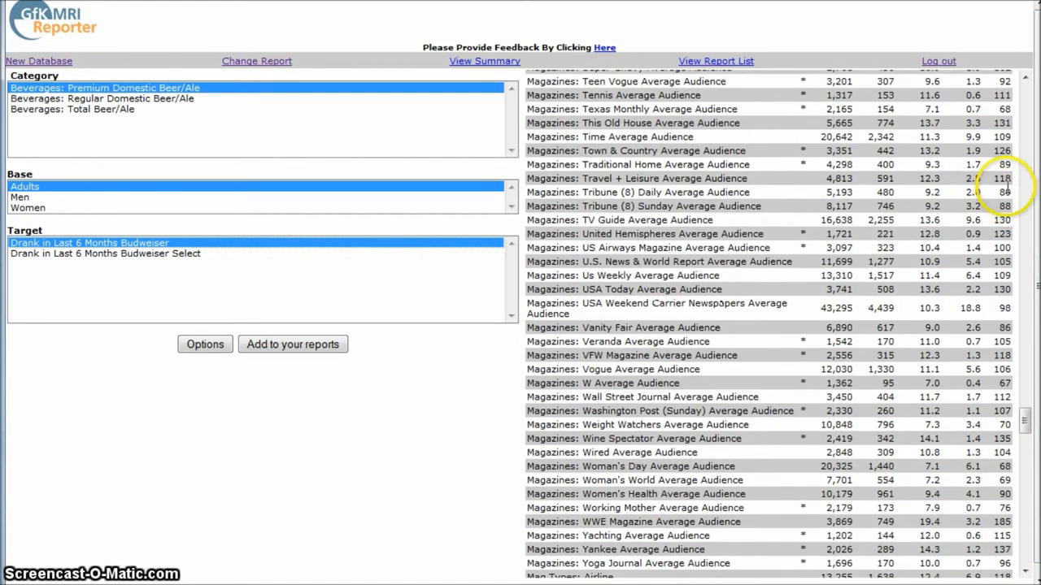
{"action": "double_click", "coordinate": [1004, 106]}
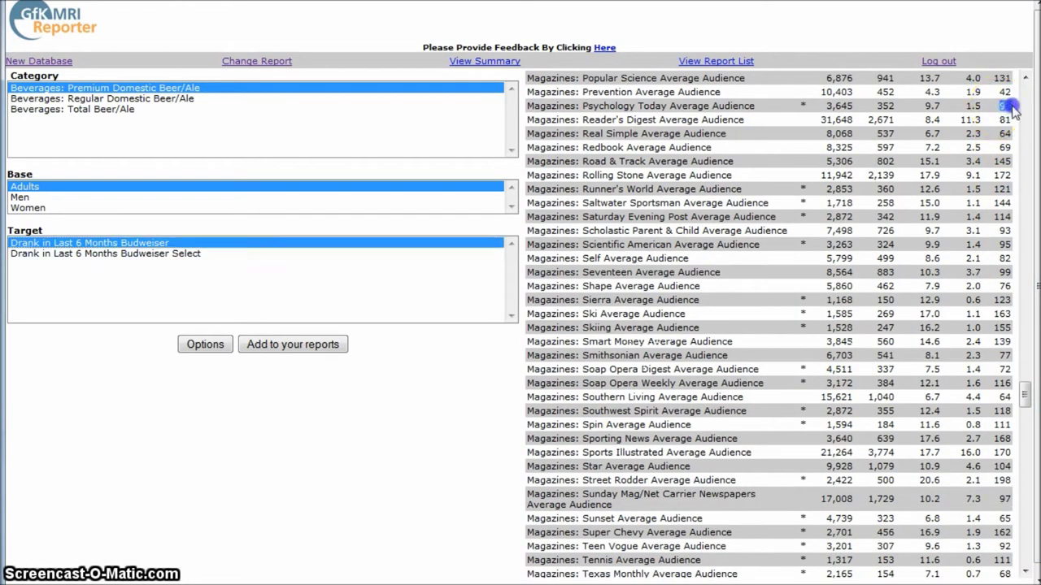
{"action": "scroll", "coordinate": [1003, 211], "scroll_direction": "up", "scroll_amount": 8}
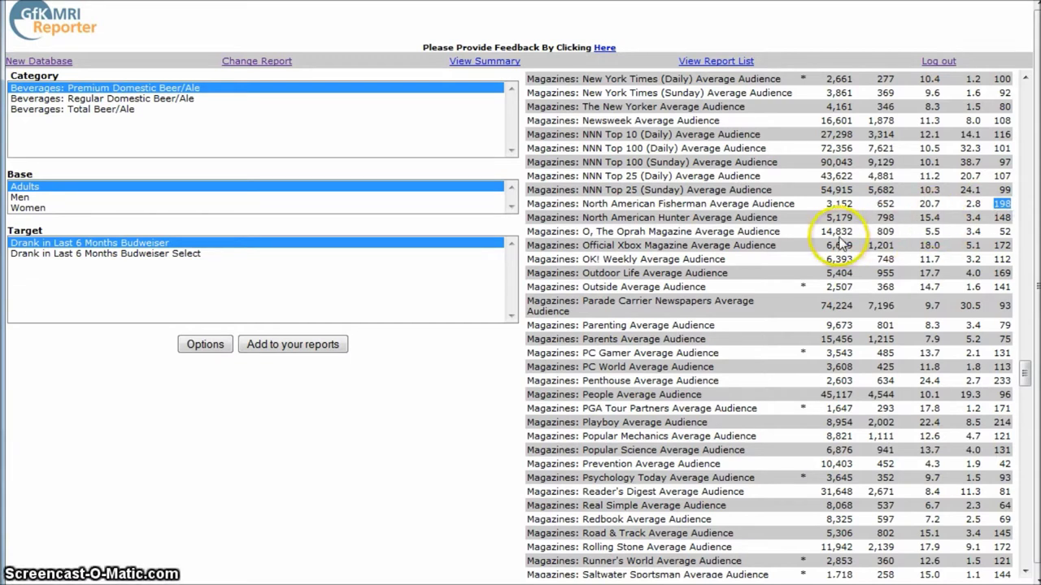
{"action": "left_click_drag", "start_coordinate": [535, 203], "coordinate": [881, 210]}
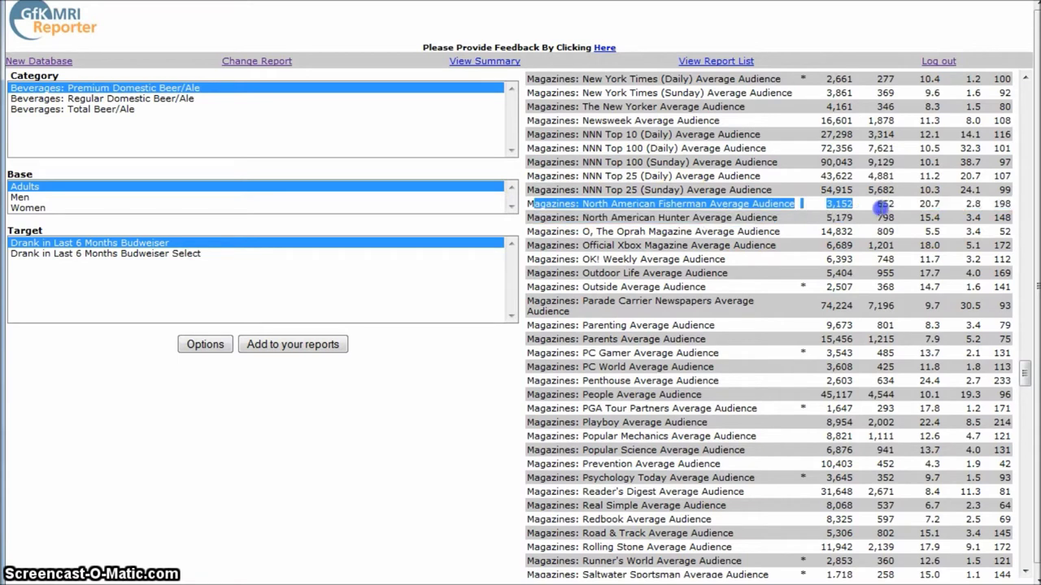
{"action": "left_click", "coordinate": [1000, 204]}
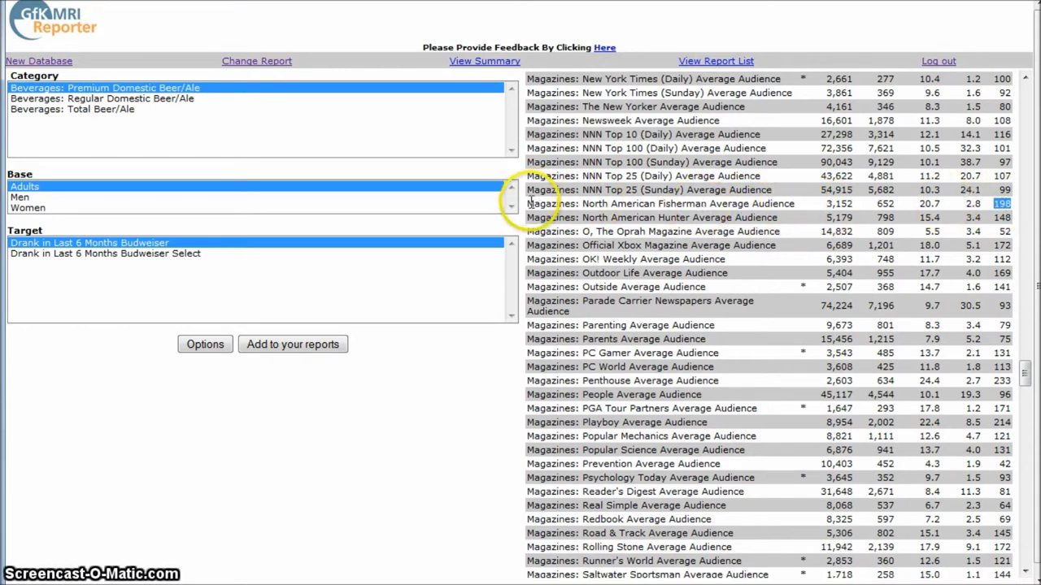
{"action": "left_click_drag", "start_coordinate": [660, 203], "coordinate": [995, 204]}
{"action": "scroll", "coordinate": [981, 221], "scroll_direction": "up", "scroll_amount": 3}
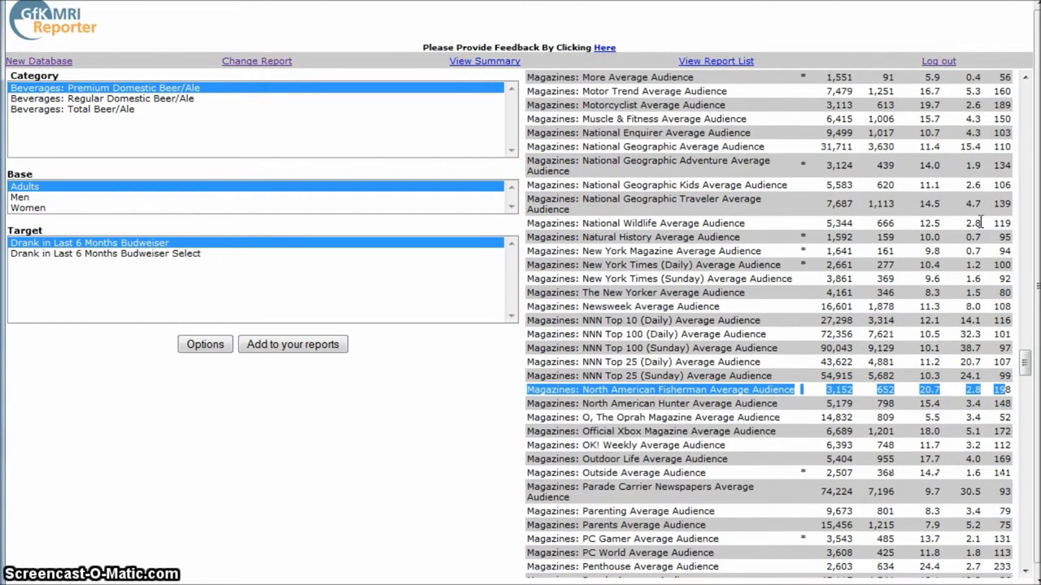
{"action": "left_click", "coordinate": [1004, 388]}
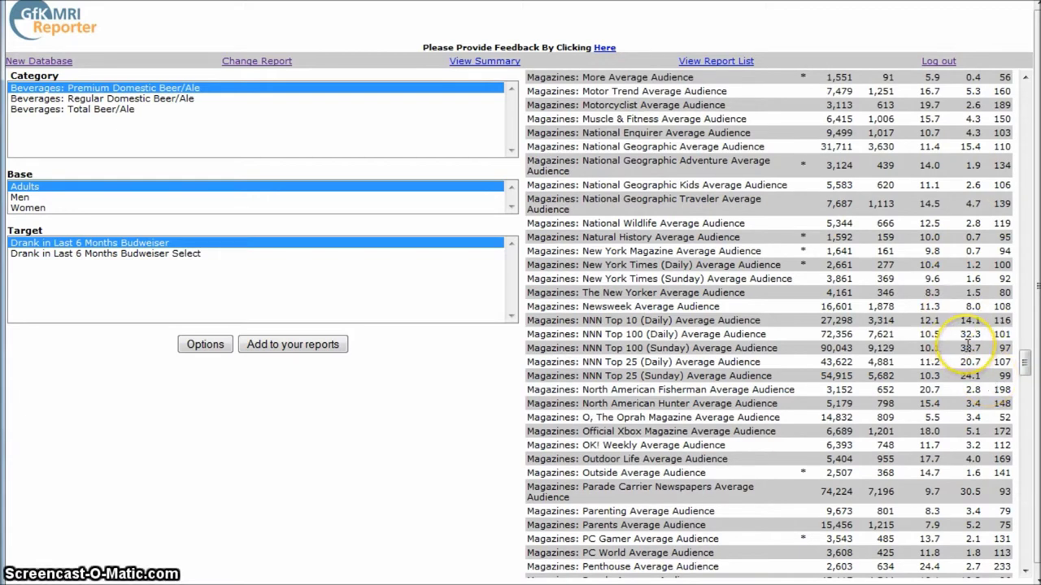
{"action": "left_click_drag", "start_coordinate": [1024, 358], "coordinate": [1034, 142]}
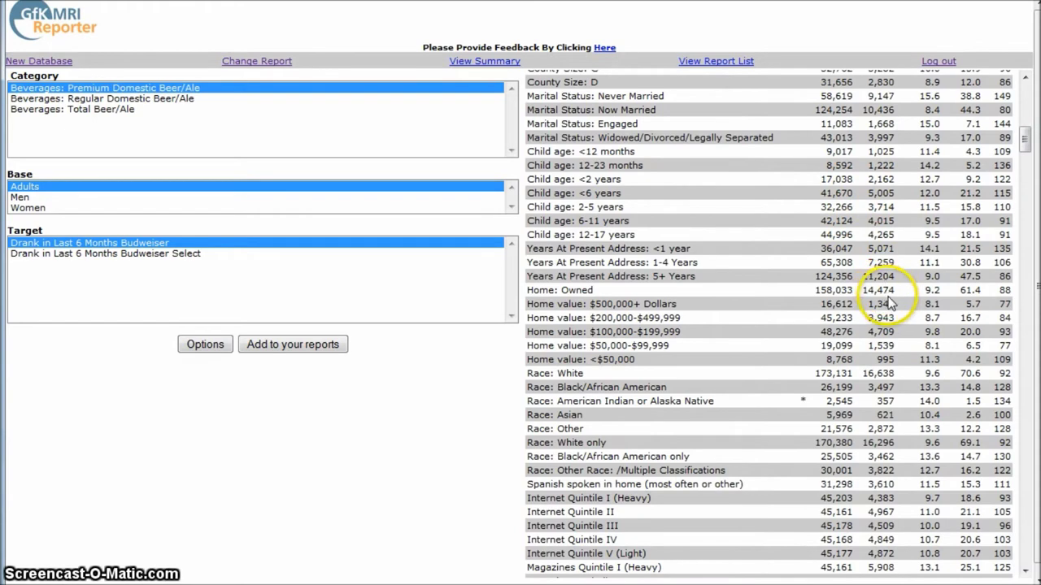
{"action": "scroll", "coordinate": [883, 297], "scroll_direction": "up", "scroll_amount": 7}
Step: Scroll the Budweiser report table back up to the top
{"action": "scroll", "coordinate": [886, 303], "scroll_direction": "up", "scroll_amount": 7}
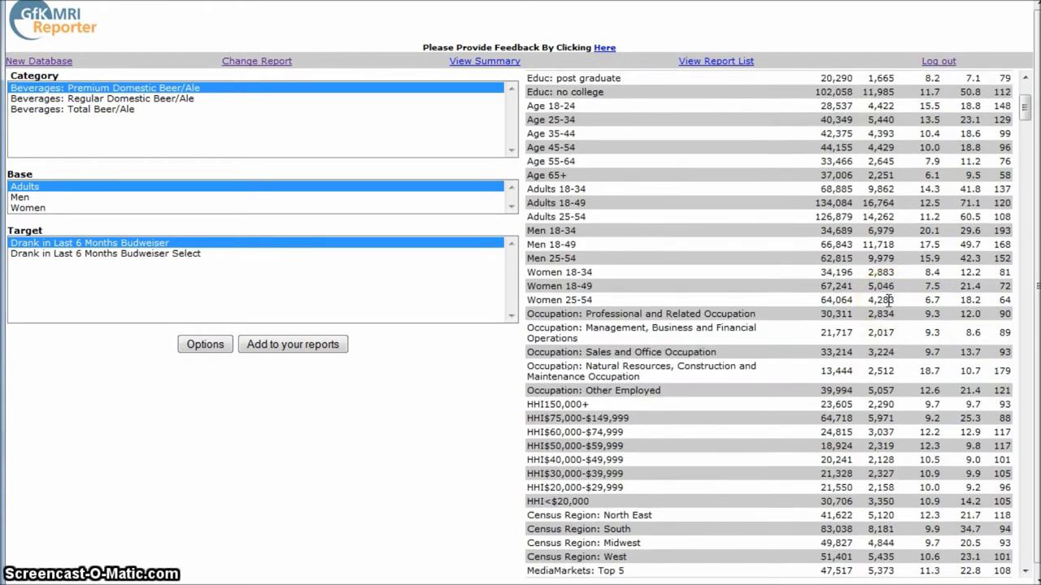
{"action": "scroll", "coordinate": [902, 315], "scroll_direction": "up", "scroll_amount": 5}
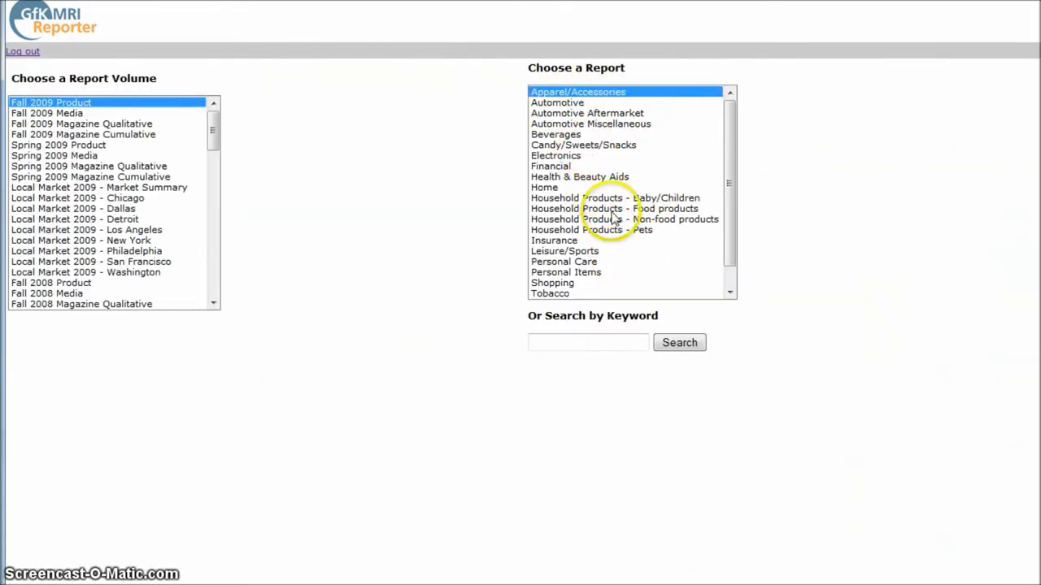
Step: Open the Beverages report at Alcoholic Beverages - Where Bought
{"action": "left_click", "coordinate": [567, 135]}
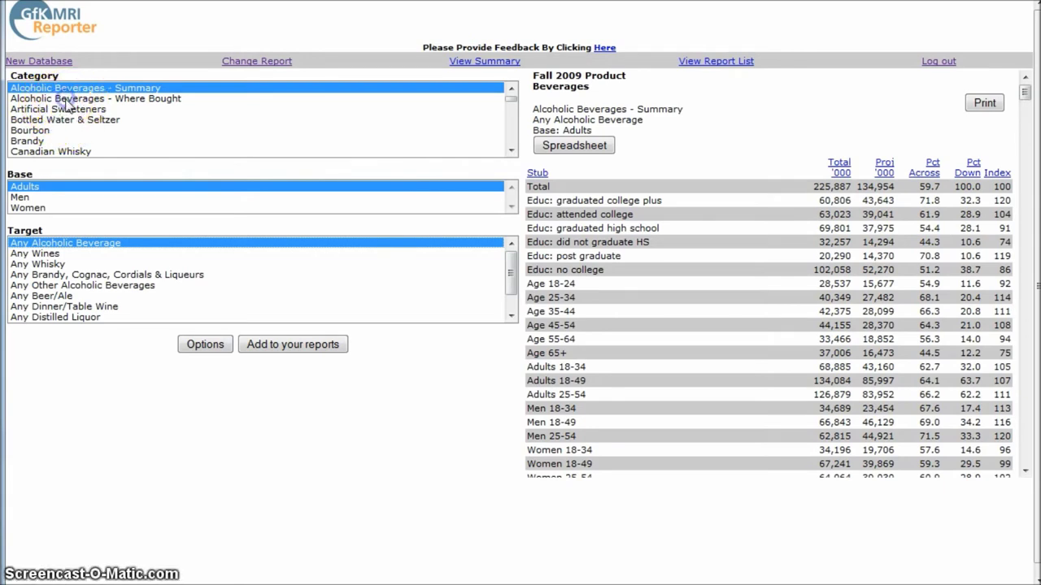
{"action": "left_click", "coordinate": [67, 99]}
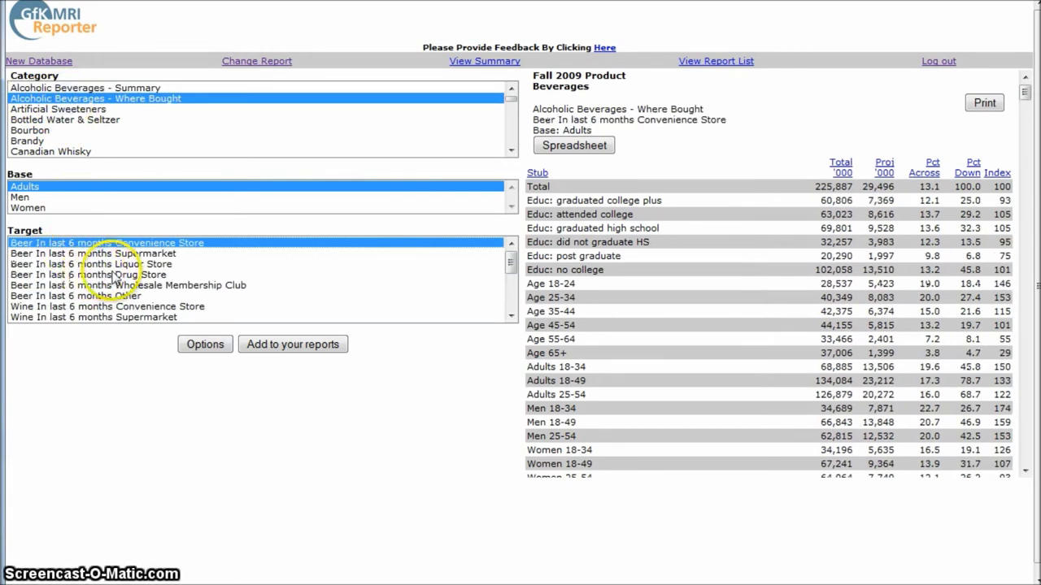
{"action": "scroll", "coordinate": [76, 135], "scroll_direction": "down", "scroll_amount": 1}
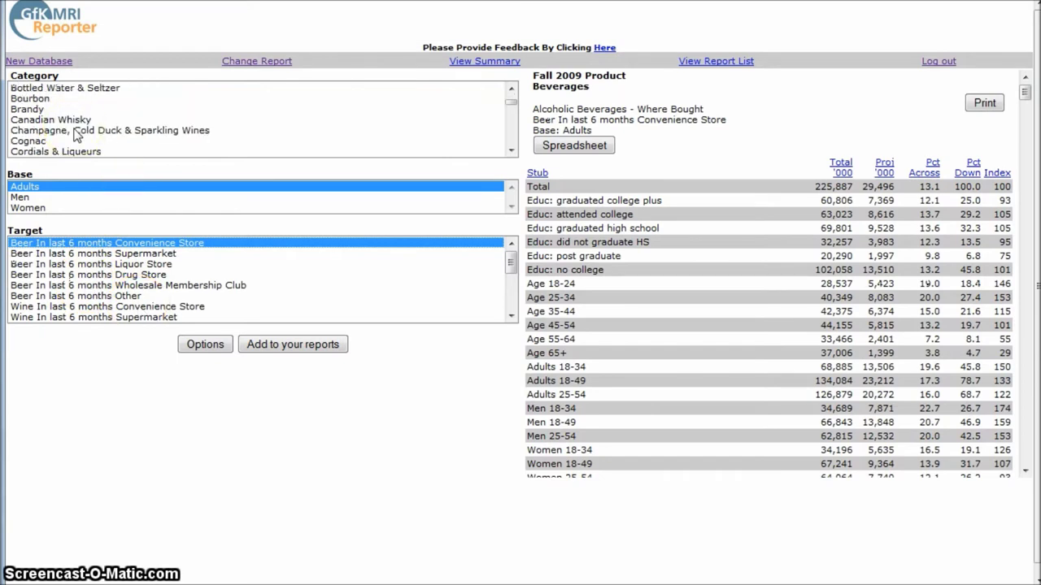
{"action": "scroll", "coordinate": [76, 135], "scroll_direction": "down", "scroll_amount": 1}
{"action": "scroll", "coordinate": [78, 135], "scroll_direction": "down", "scroll_amount": 1}
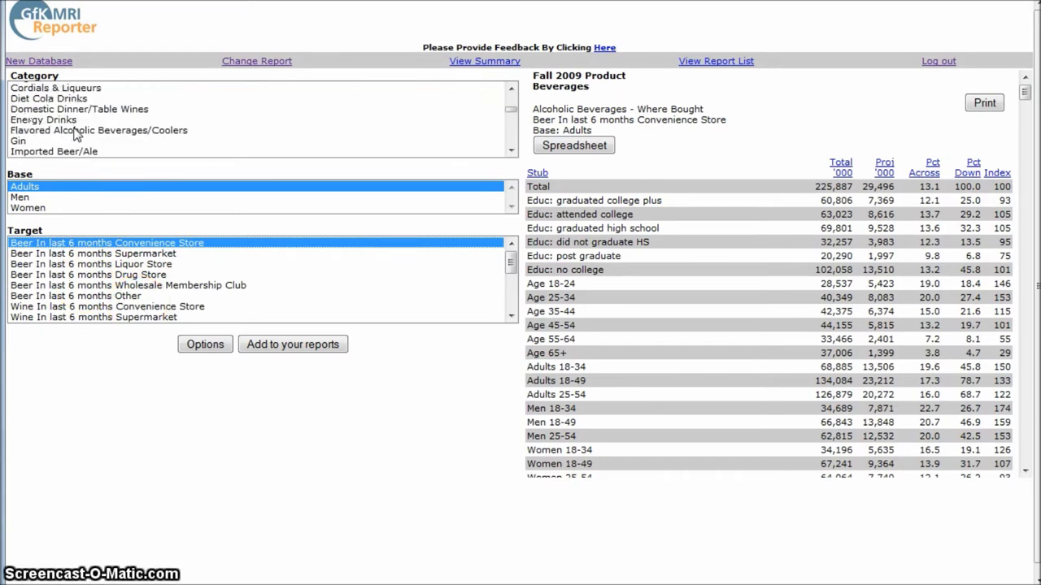
{"action": "scroll", "coordinate": [76, 135], "scroll_direction": "down", "scroll_amount": 1}
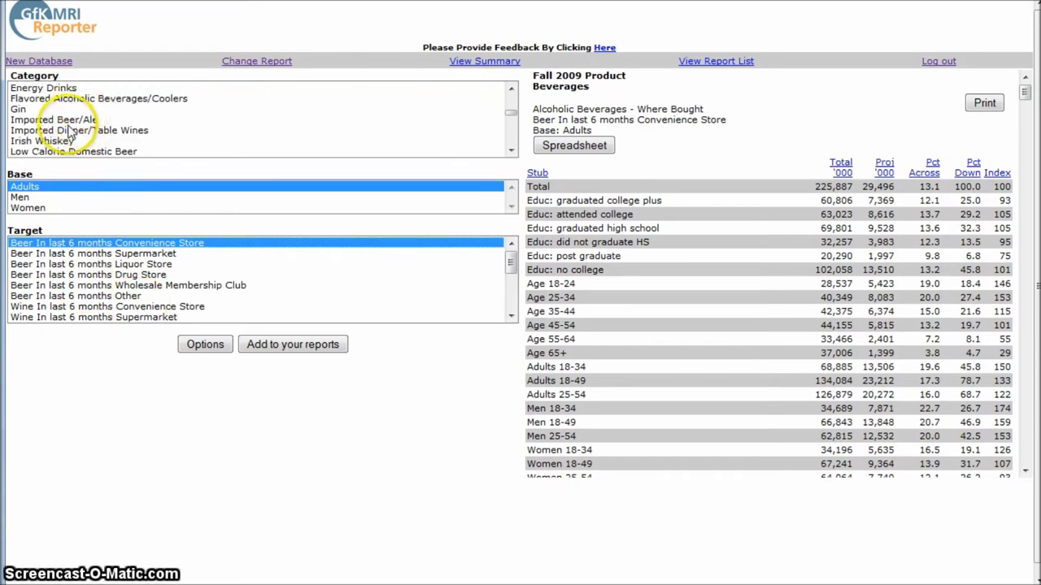
{"action": "scroll", "coordinate": [89, 126], "scroll_direction": "down", "scroll_amount": 1}
Step: Set the category to Low Calorie Domestic Beer with Drank in Last 6 Months Total as target
{"action": "left_click", "coordinate": [97, 120]}
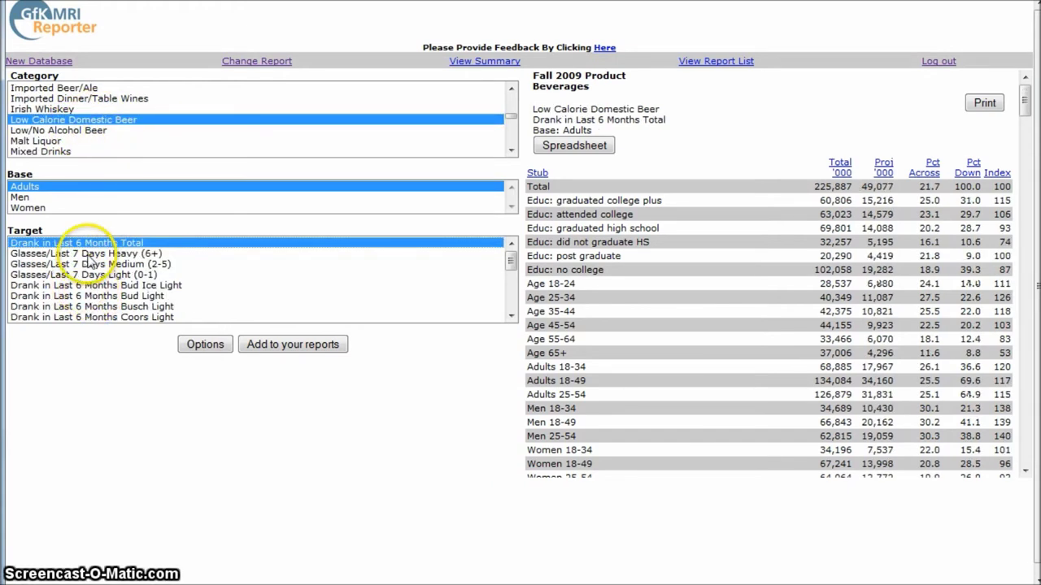
{"action": "scroll", "coordinate": [86, 266], "scroll_direction": "down", "scroll_amount": 2}
{"action": "scroll", "coordinate": [89, 265], "scroll_direction": "up", "scroll_amount": 2}
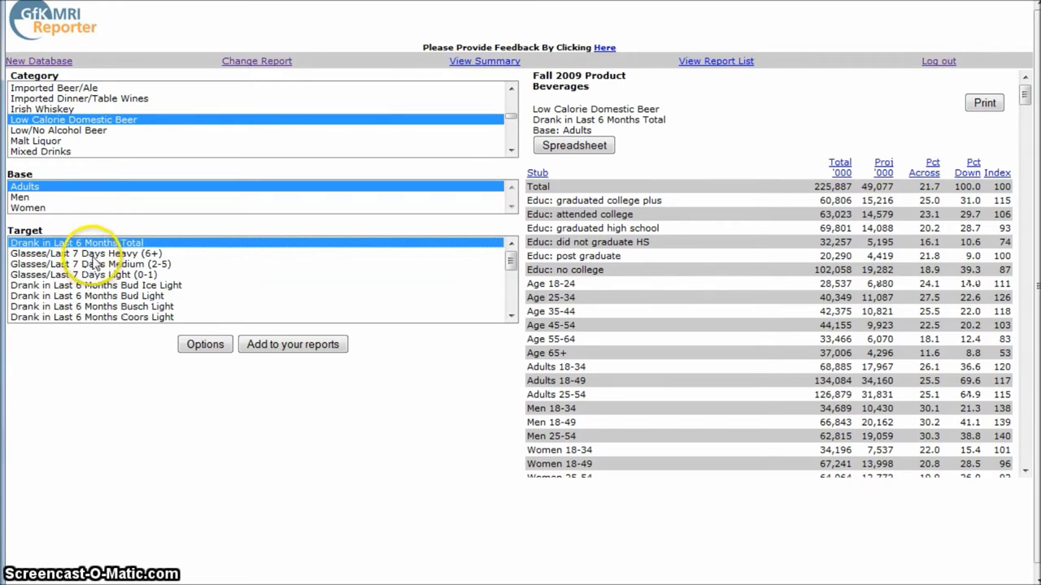
{"action": "scroll", "coordinate": [95, 264], "scroll_direction": "down", "scroll_amount": 4}
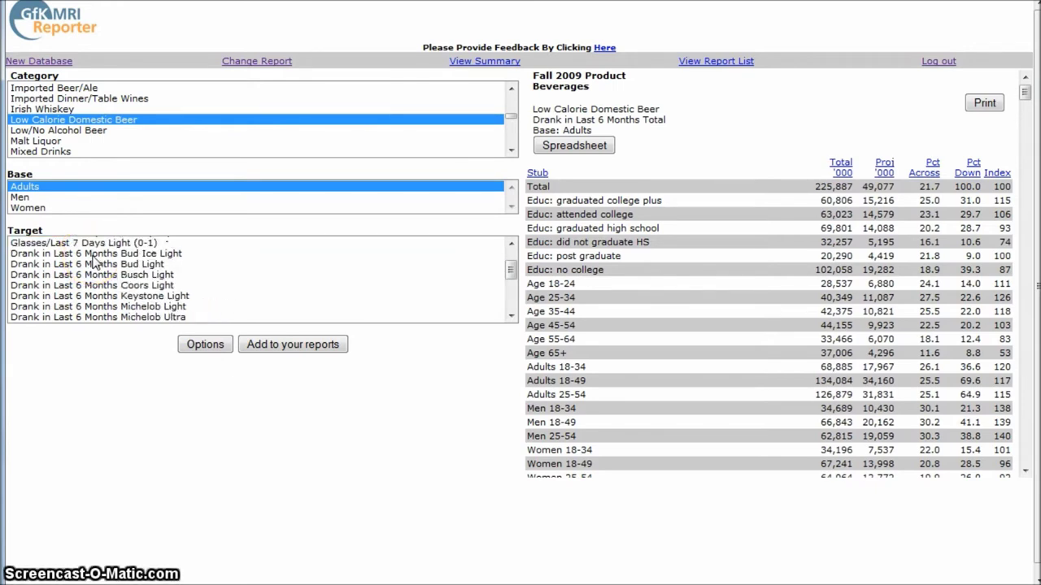
{"action": "scroll", "coordinate": [93, 262], "scroll_direction": "up", "scroll_amount": 1}
{"action": "left_click", "coordinate": [91, 243]}
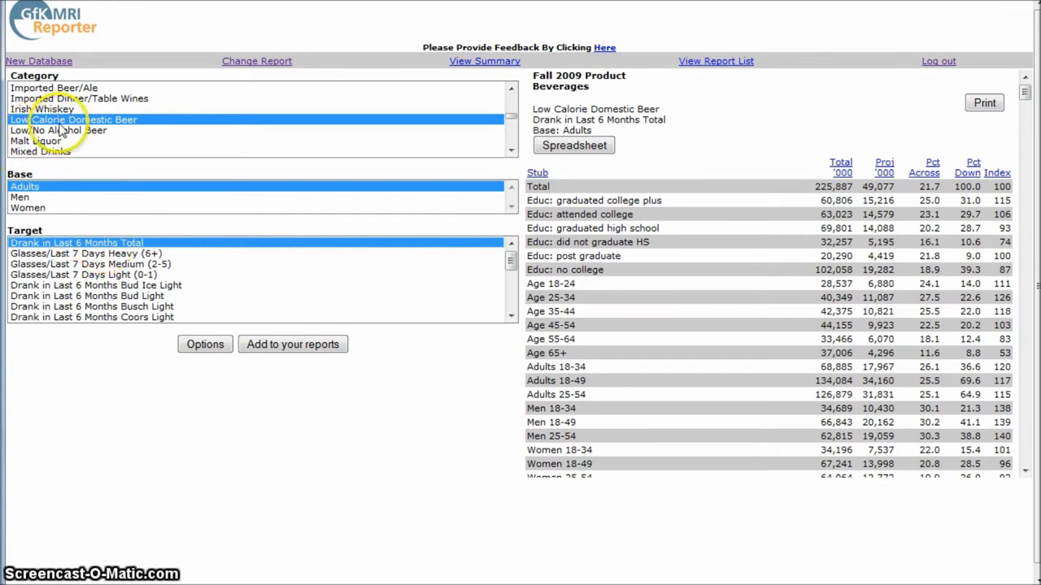
{"action": "scroll", "coordinate": [59, 130], "scroll_direction": "down", "scroll_amount": 1}
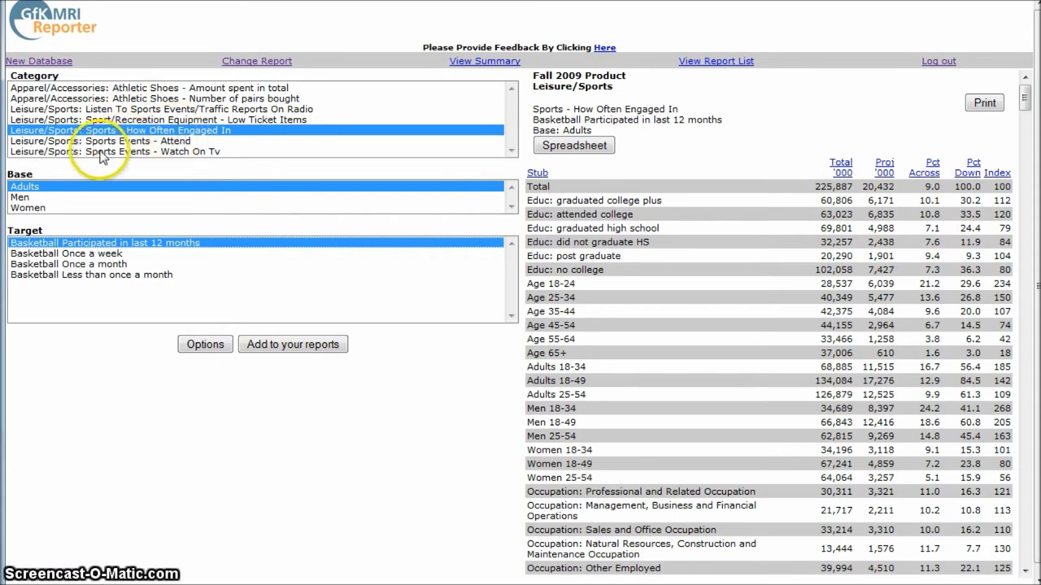
Step: Switch the category to Leisure/Sports: Sports Events - Attend for monthly college basketball attendance
{"action": "scroll", "coordinate": [122, 117], "scroll_direction": "down", "scroll_amount": 1}
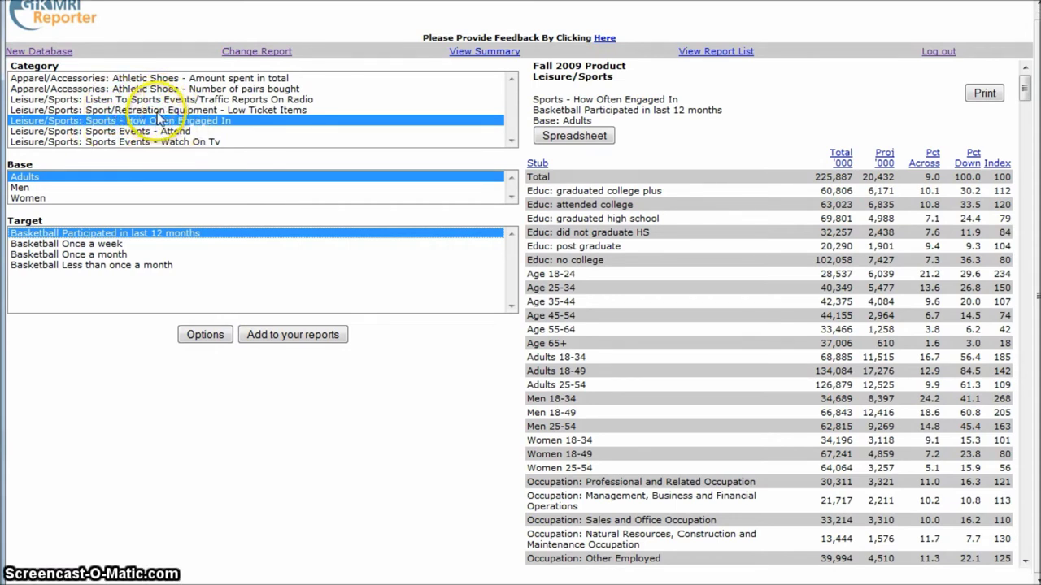
{"action": "scroll", "coordinate": [218, 144], "scroll_direction": "up", "scroll_amount": 1}
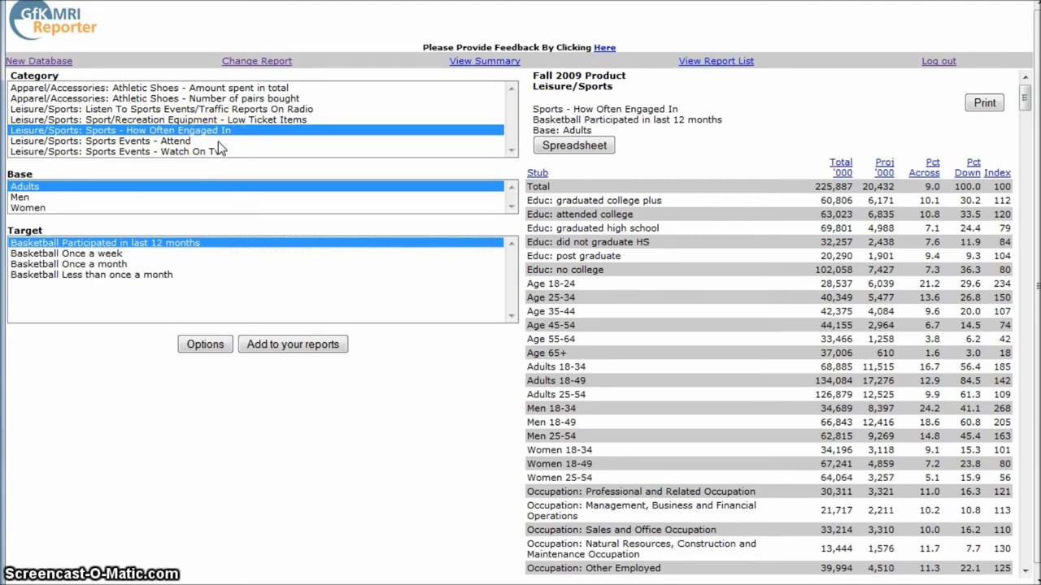
{"action": "left_click", "coordinate": [105, 143]}
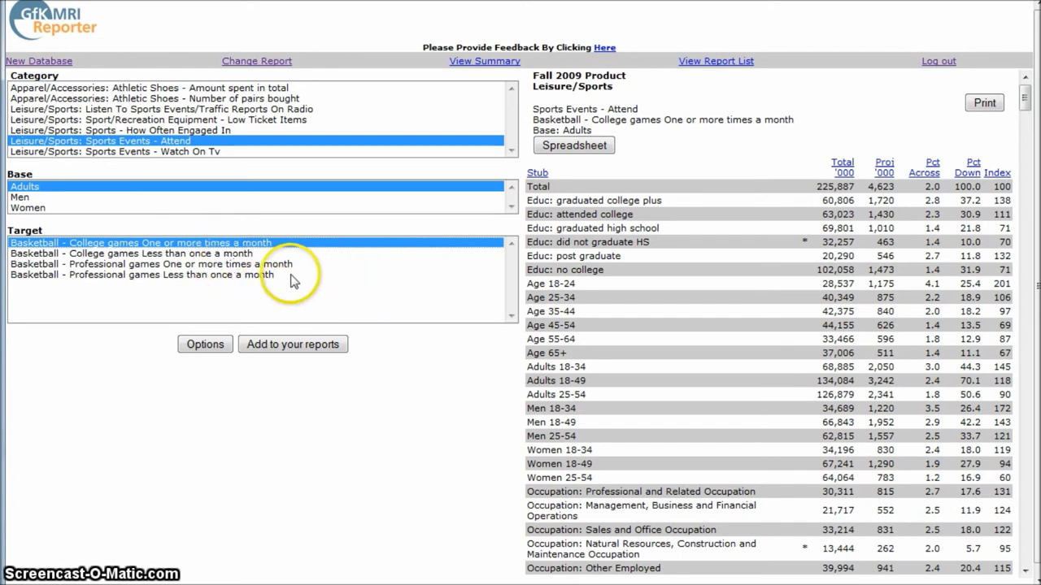
Step: Target Basketball - College games Less than once a month and print the table
{"action": "left_click", "coordinate": [248, 253]}
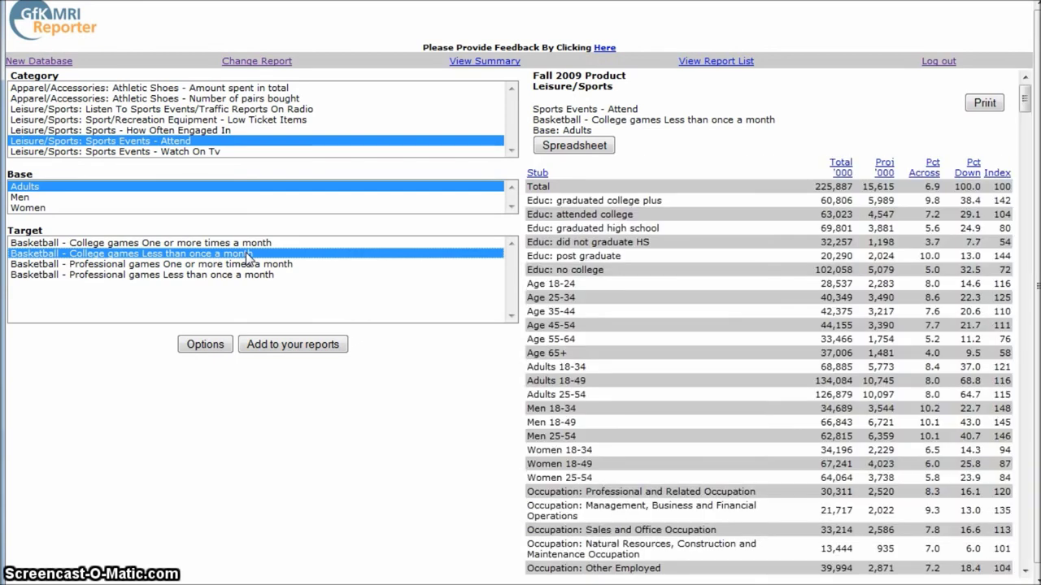
{"action": "left_click", "coordinate": [577, 148]}
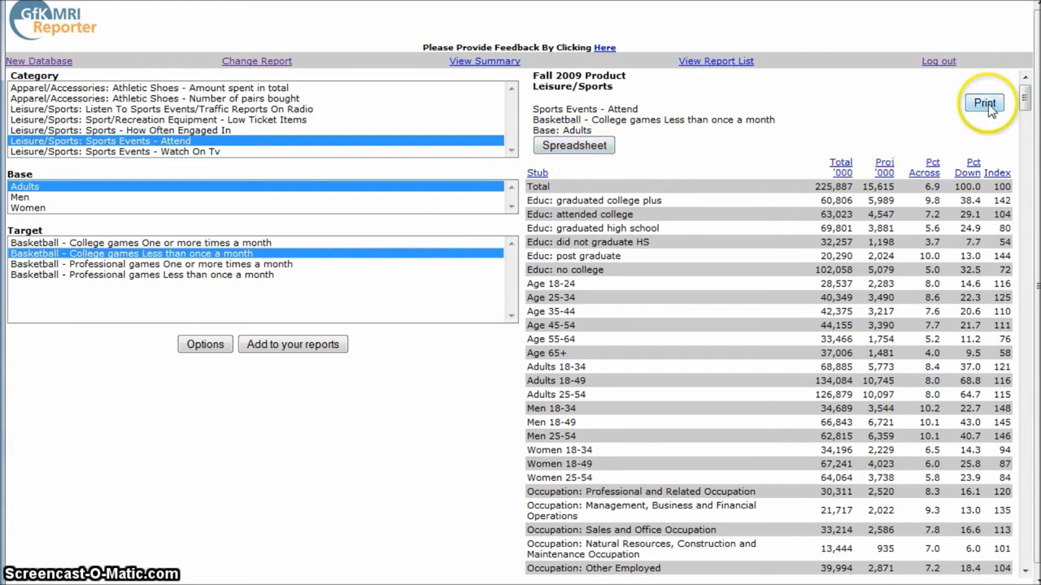
{"action": "left_click", "coordinate": [400, 395]}
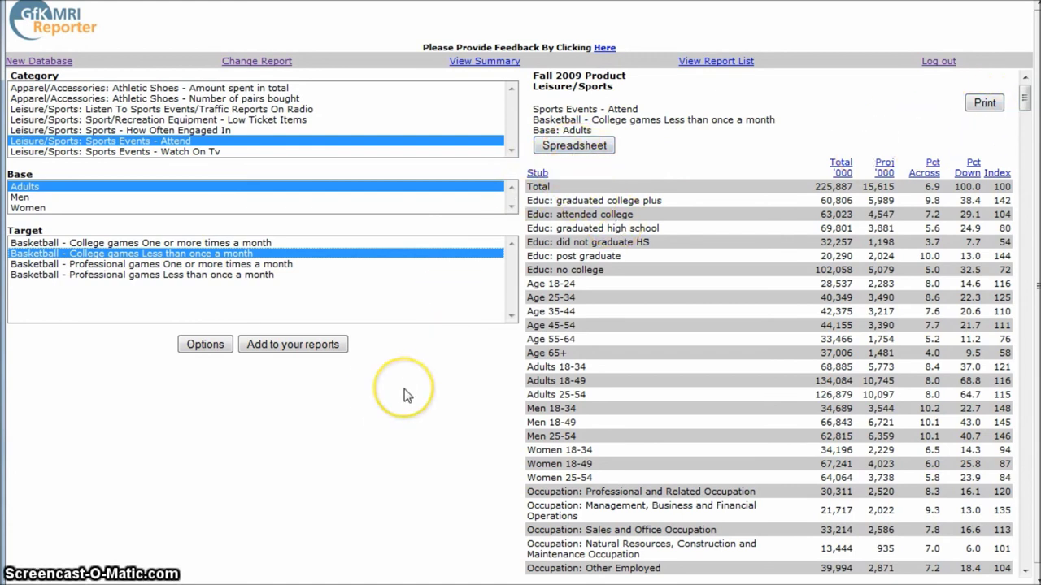